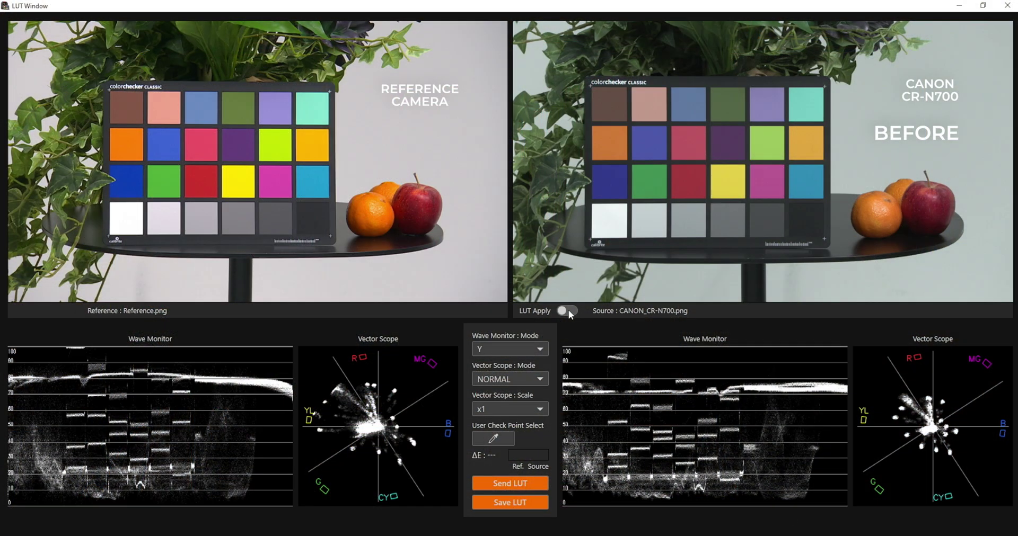
- Turn on LUT Apply to preview the corrected CR-N700 source image
{"action": "left_click", "coordinate": [568, 311]}
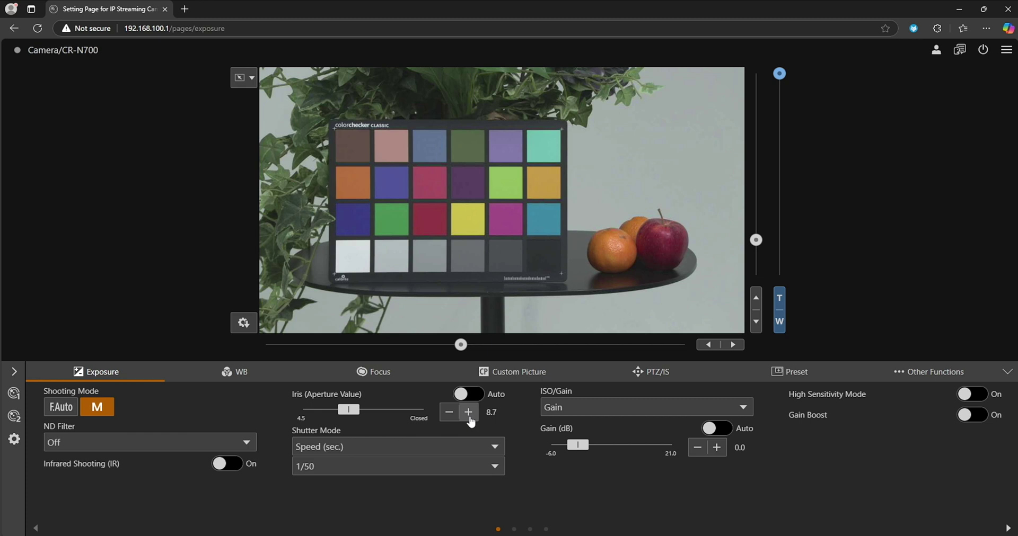
- Set the iris to 7.3 and bring the gain back to 0.0
{"action": "left_click", "coordinate": [449, 413]}
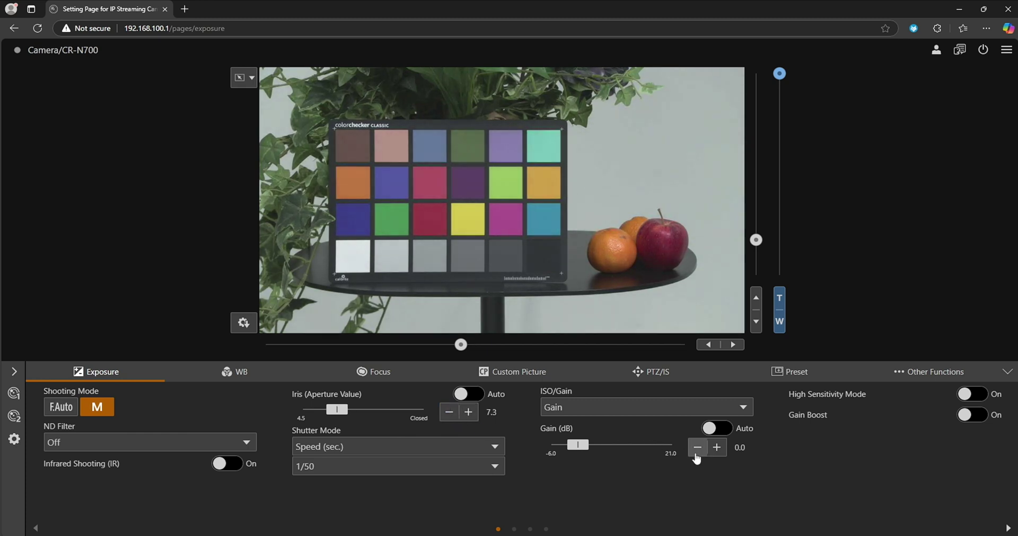
{"action": "left_click", "coordinate": [718, 448]}
{"action": "left_click", "coordinate": [718, 448]}
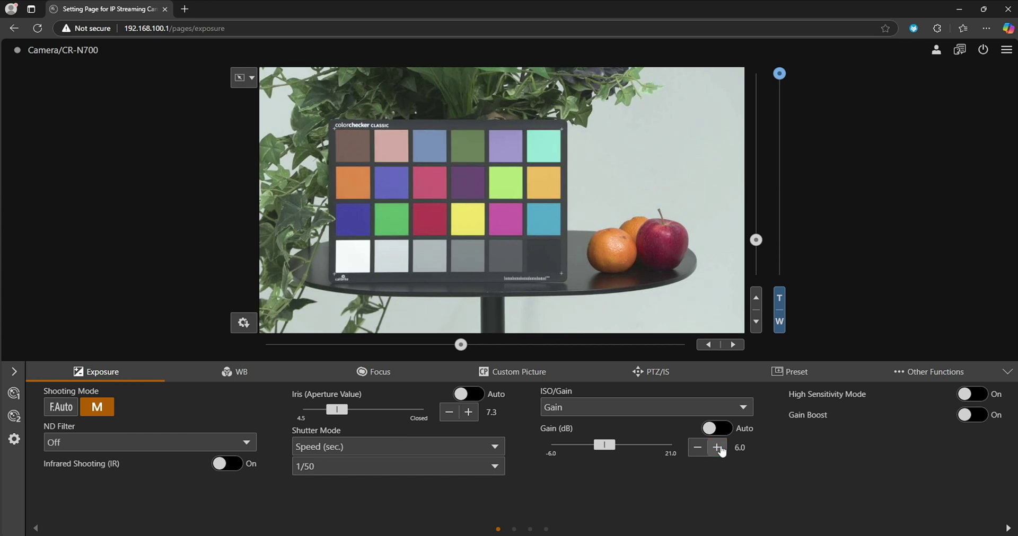
{"action": "left_click", "coordinate": [699, 450]}
{"action": "left_click", "coordinate": [698, 448]}
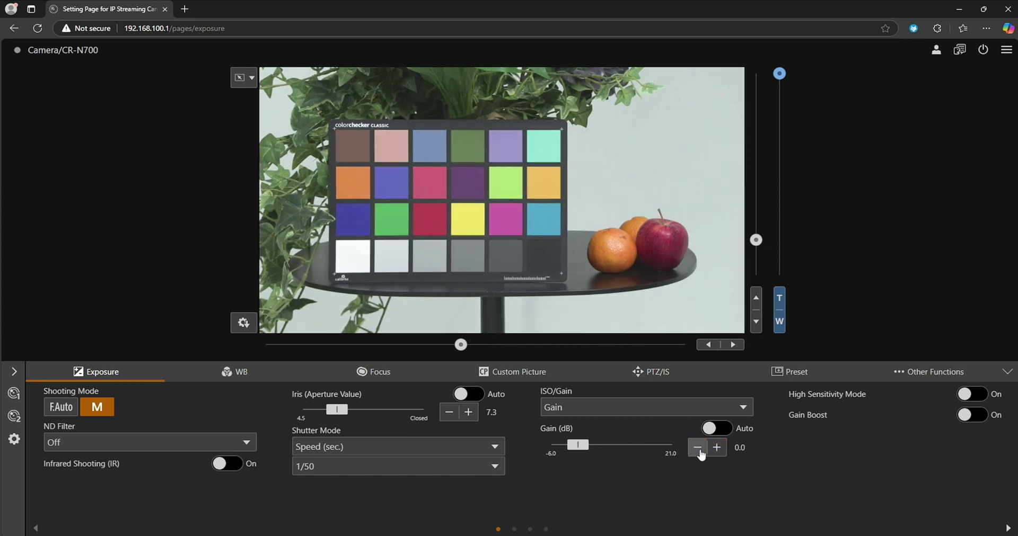
- Choose custom picture file C11: User11, then bring up the OBS camera source options
{"action": "left_click", "coordinate": [242, 372]}
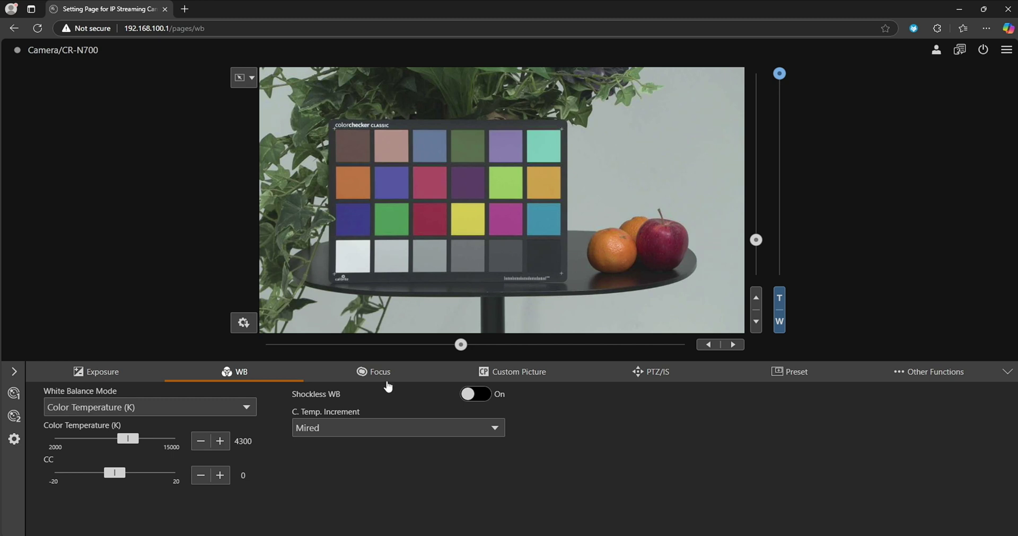
{"action": "left_click", "coordinate": [506, 374]}
{"action": "left_click", "coordinate": [207, 406]}
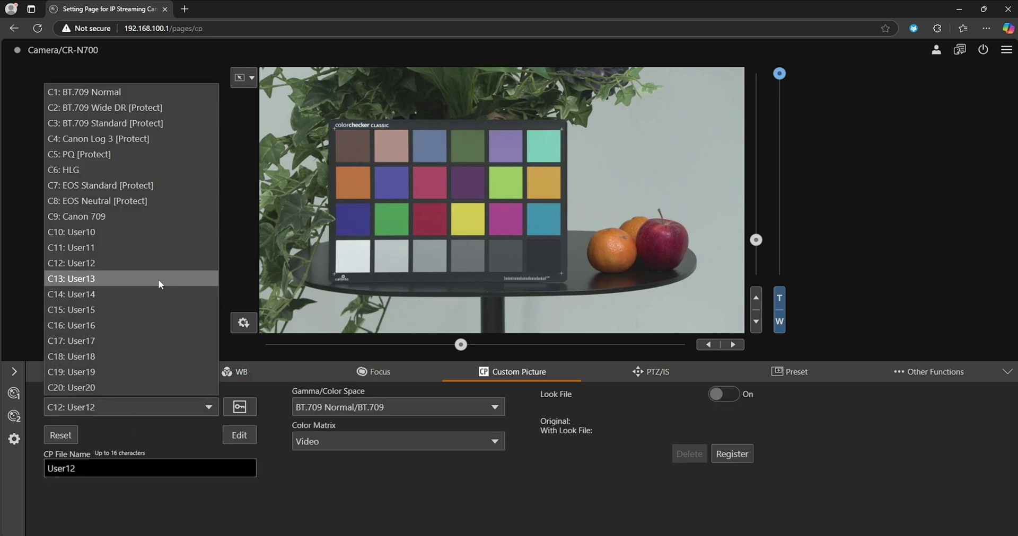
{"action": "left_click", "coordinate": [154, 249]}
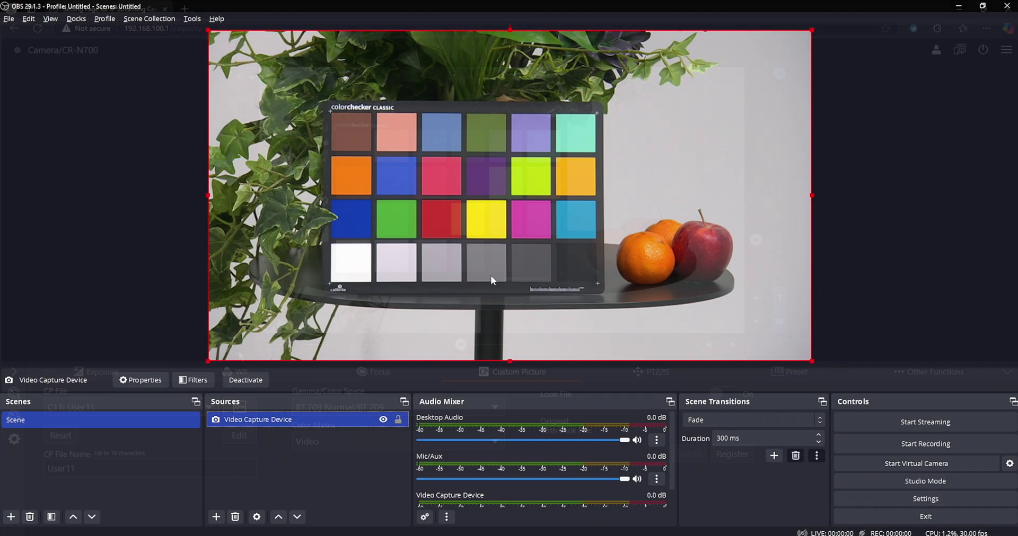
{"action": "right_click", "coordinate": [493, 280]}
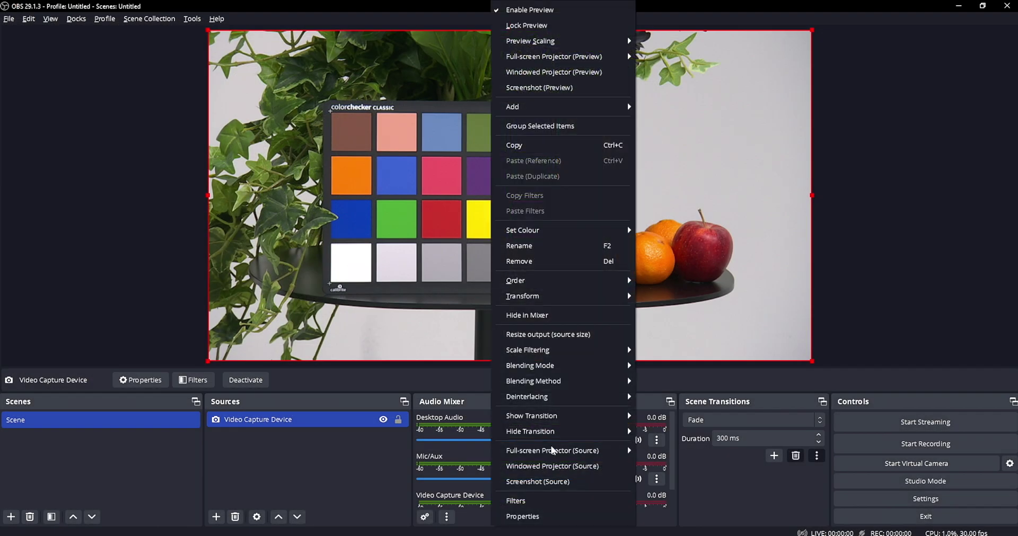
- Screenshot the camera source, then import and load Reference.png as reference and CANON_CR-N700.png as source
{"action": "left_click", "coordinate": [556, 481]}
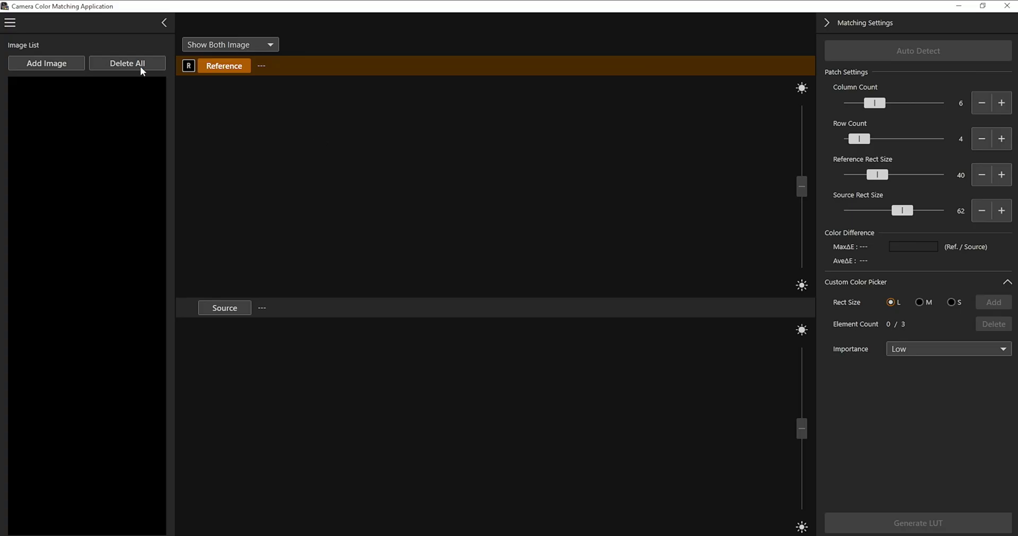
{"action": "left_click", "coordinate": [46, 63]}
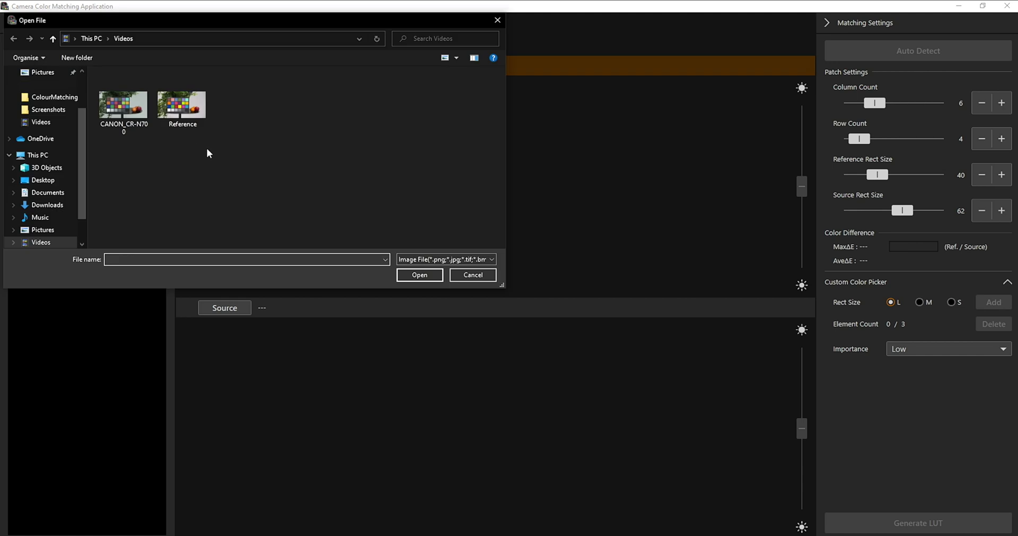
{"action": "double_click", "coordinate": [182, 106]}
{"action": "left_click", "coordinate": [58, 64]}
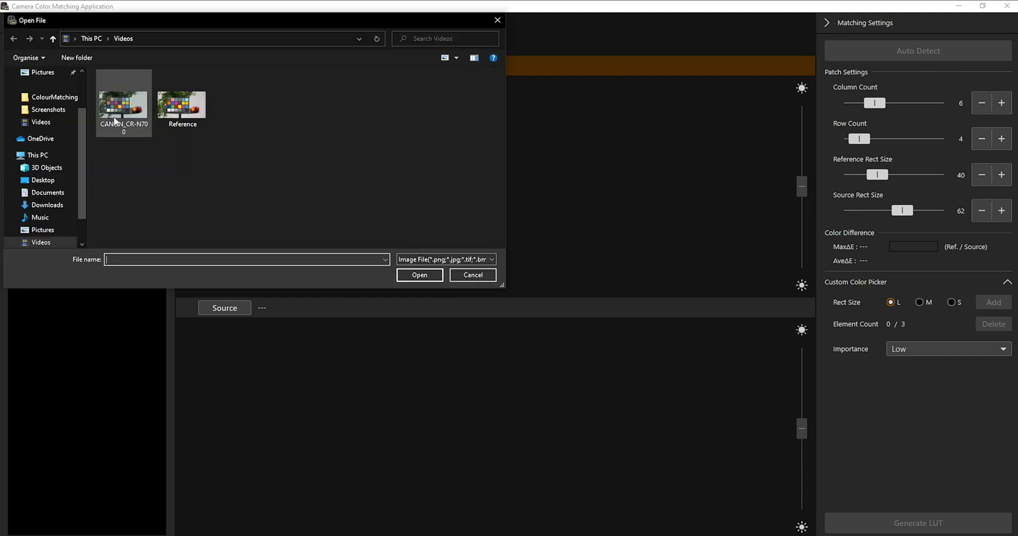
{"action": "double_click", "coordinate": [119, 113]}
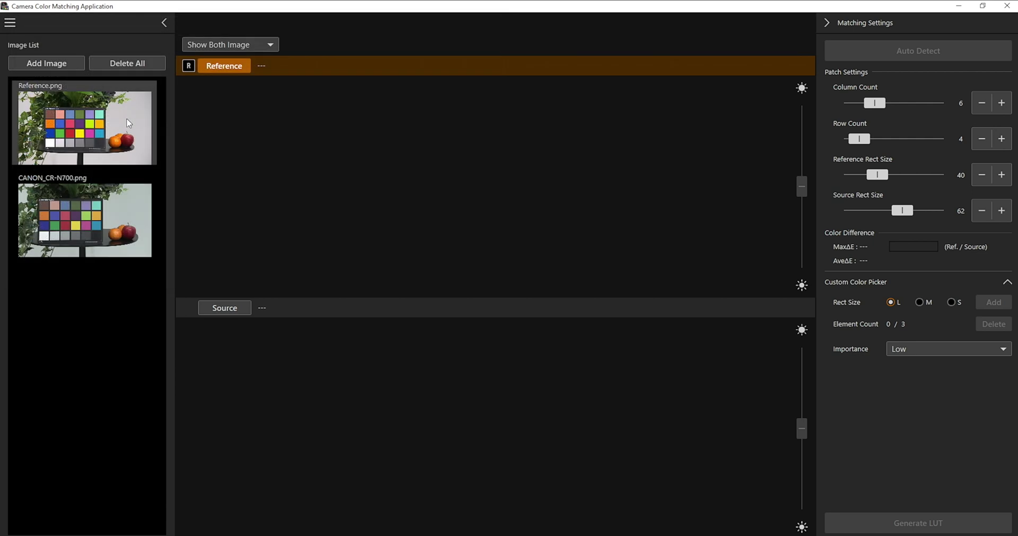
{"action": "left_click", "coordinate": [91, 135]}
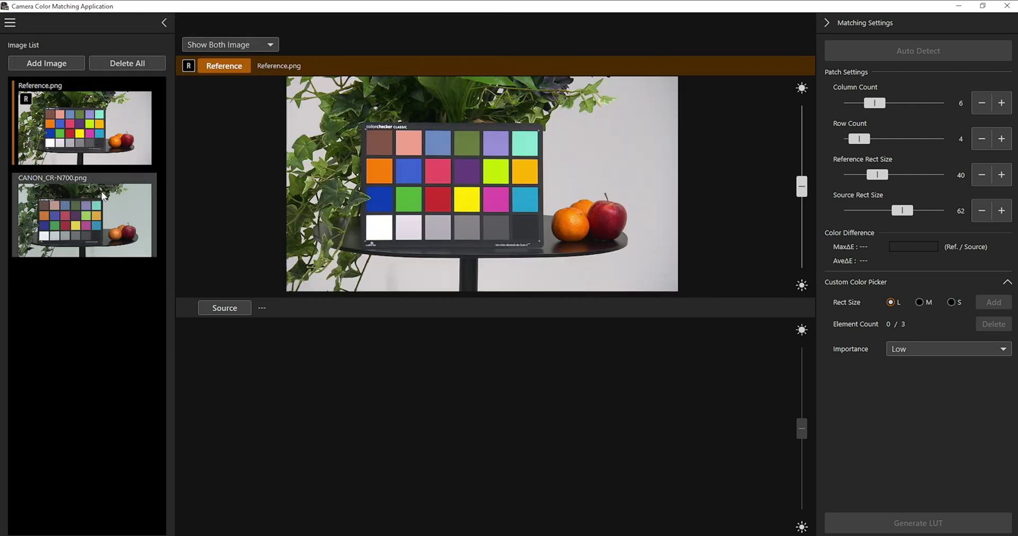
{"action": "left_click", "coordinate": [103, 213]}
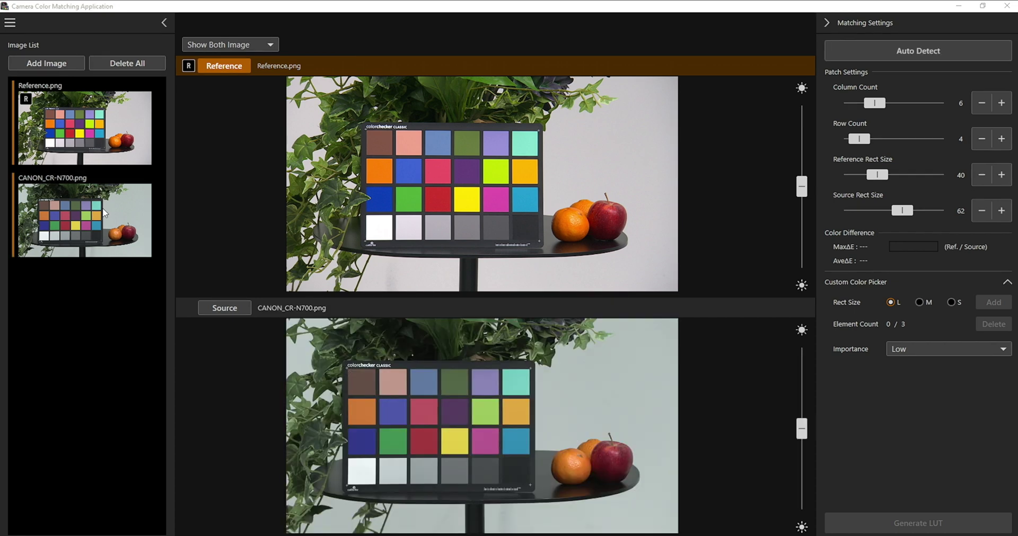
- Auto-detect the 6×4 ColorChecker patches in both images, then generate the LUT
{"action": "left_click", "coordinate": [921, 51]}
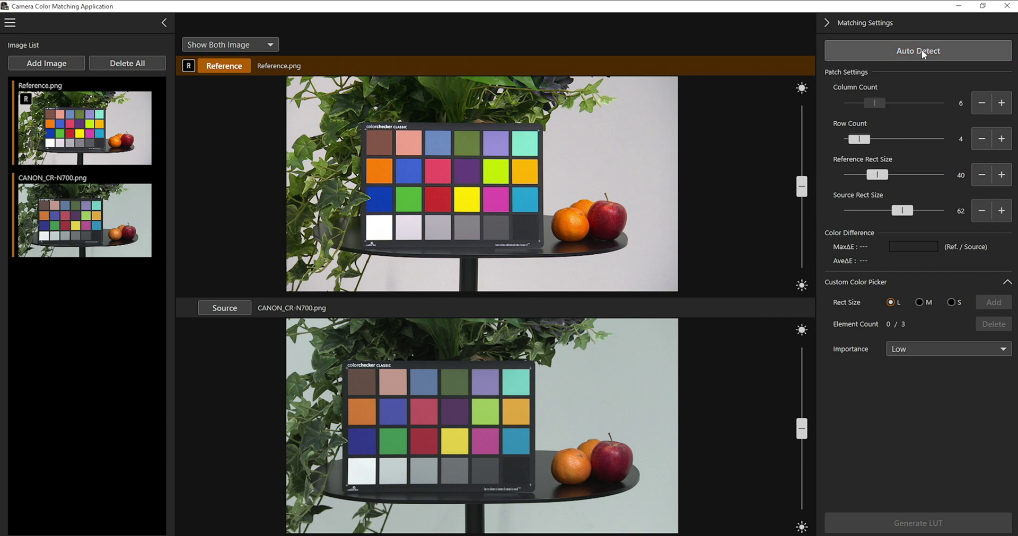
{"action": "left_click", "coordinate": [916, 48]}
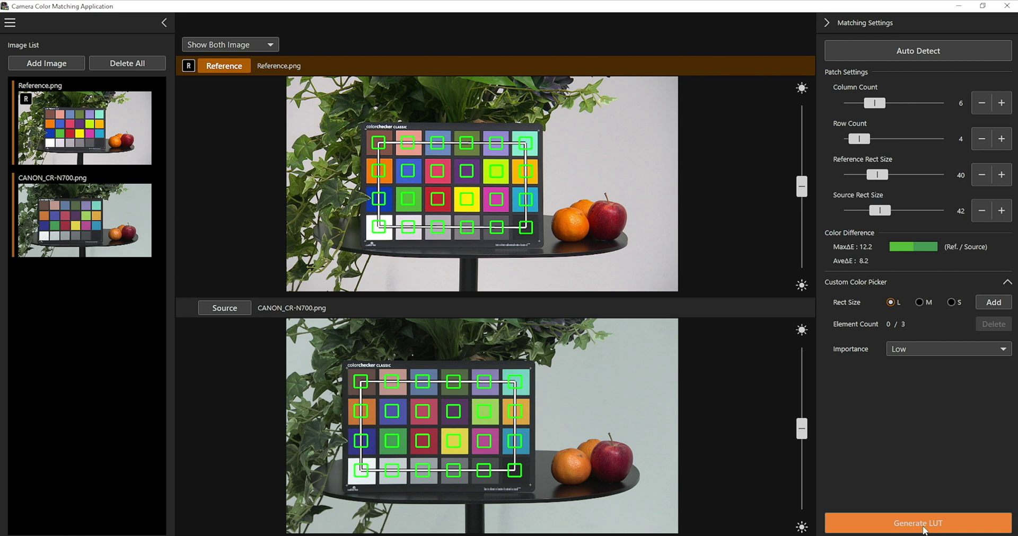
{"action": "left_click", "coordinate": [921, 524]}
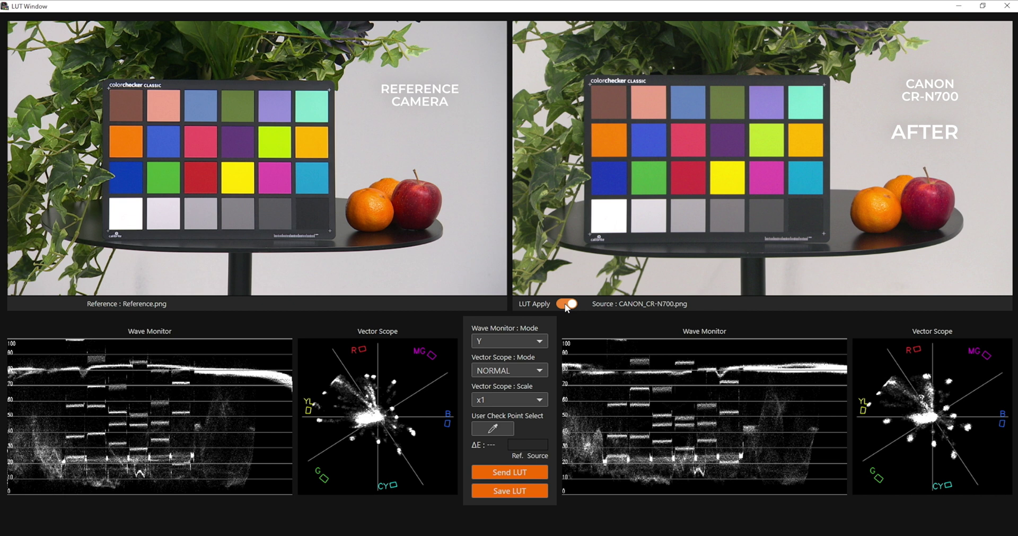
- Toggle LUT Apply off and on twice to compare, then set the wave monitors to RGB
{"action": "left_click", "coordinate": [566, 305]}
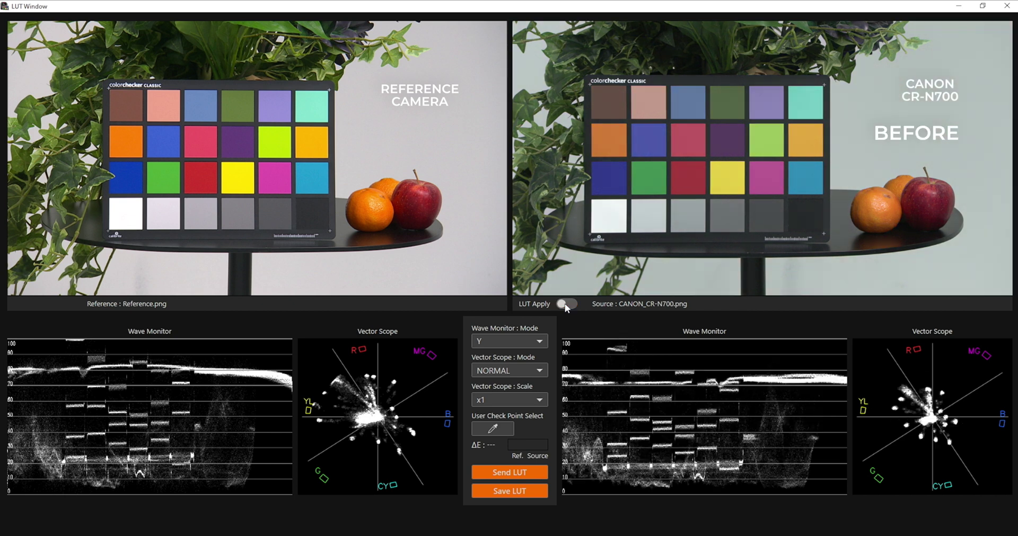
{"action": "left_click", "coordinate": [566, 305]}
{"action": "left_click", "coordinate": [566, 305]}
{"action": "left_click", "coordinate": [566, 305]}
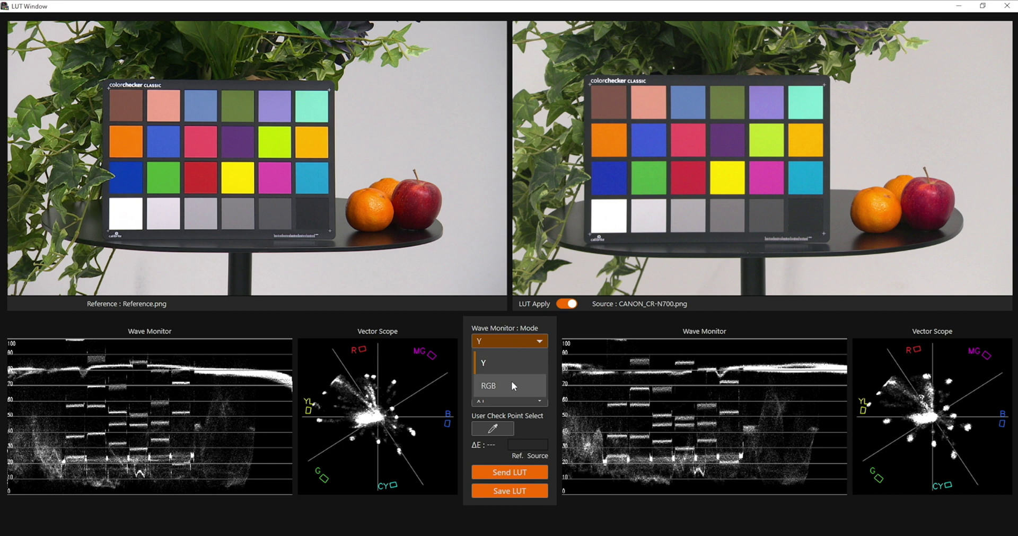
{"action": "left_click", "coordinate": [511, 382]}
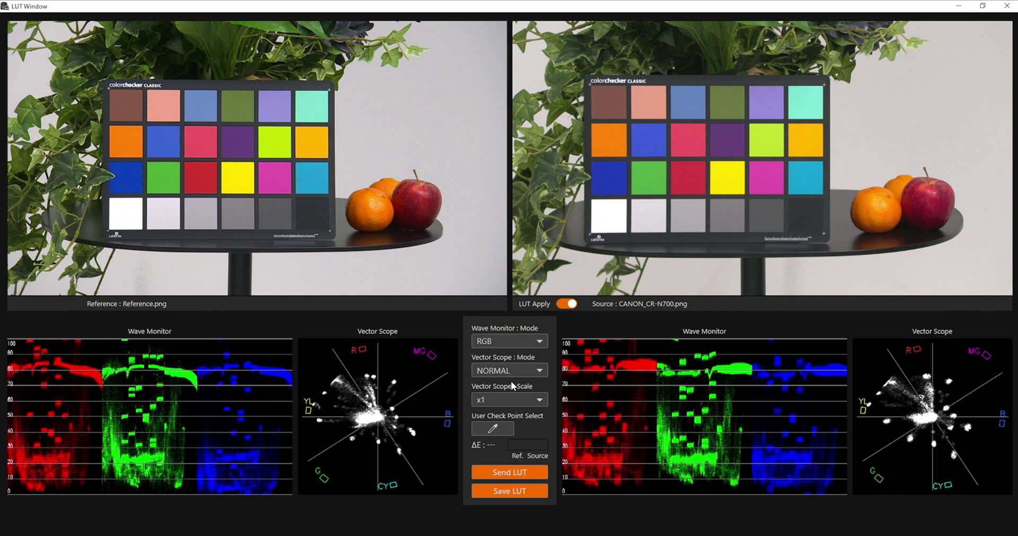
{"action": "left_click", "coordinate": [513, 342]}
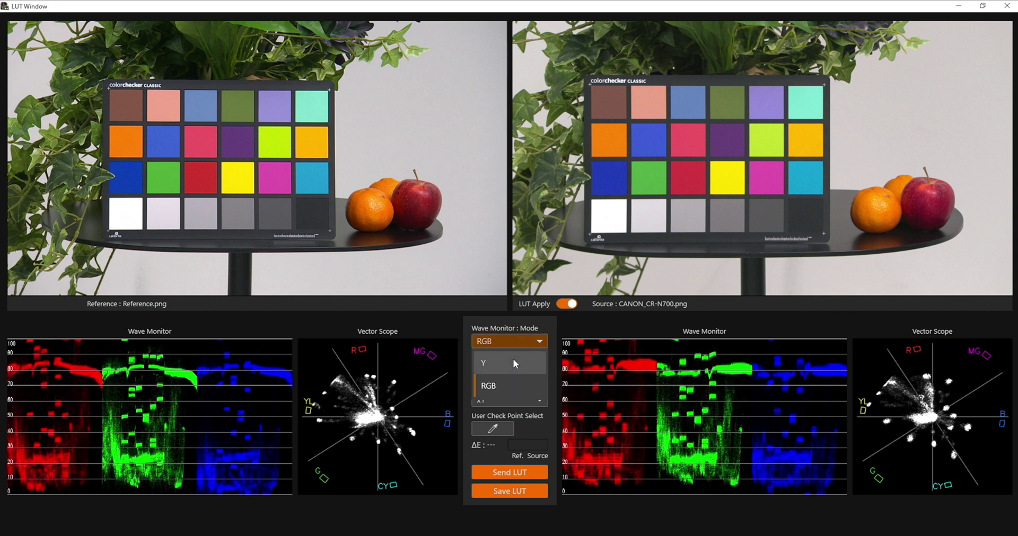
- Return wave monitors to Y, drag custom samples onto the leaves in both images, and regenerate the LUT
{"action": "left_click", "coordinate": [513, 358]}
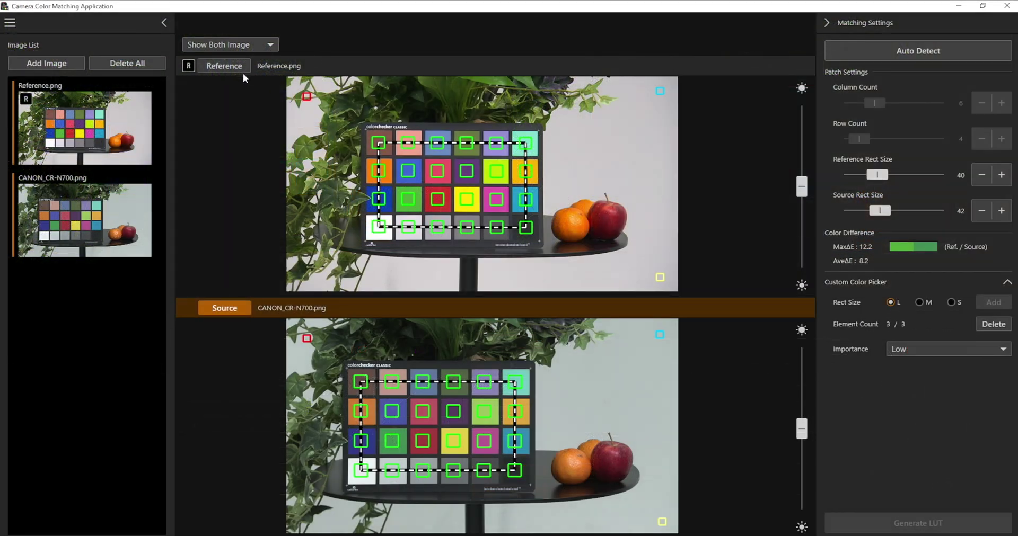
{"action": "left_click", "coordinate": [241, 70]}
{"action": "left_click_drag", "start_coordinate": [309, 98], "coordinate": [454, 100]}
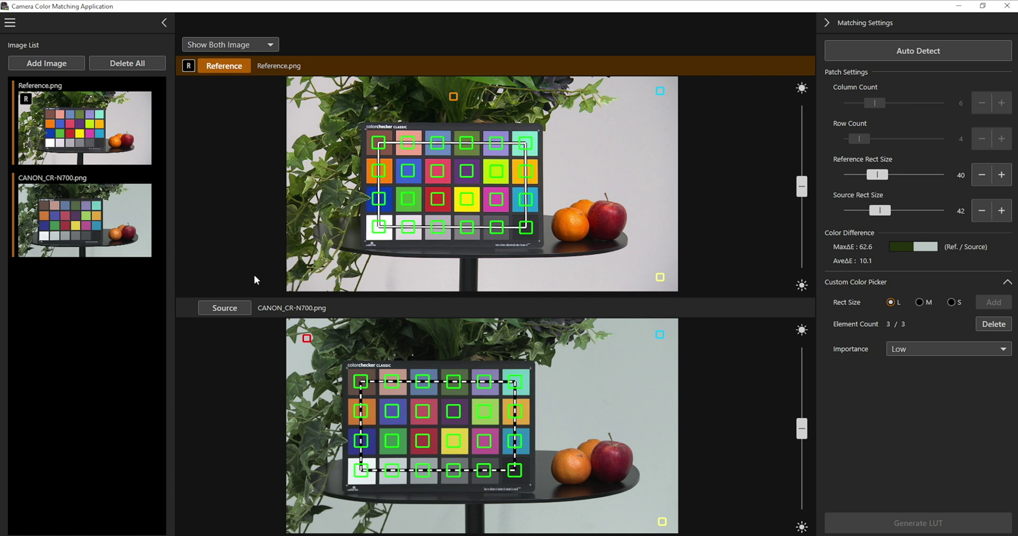
{"action": "left_click", "coordinate": [224, 308]}
{"action": "left_click_drag", "start_coordinate": [307, 339], "coordinate": [447, 341]}
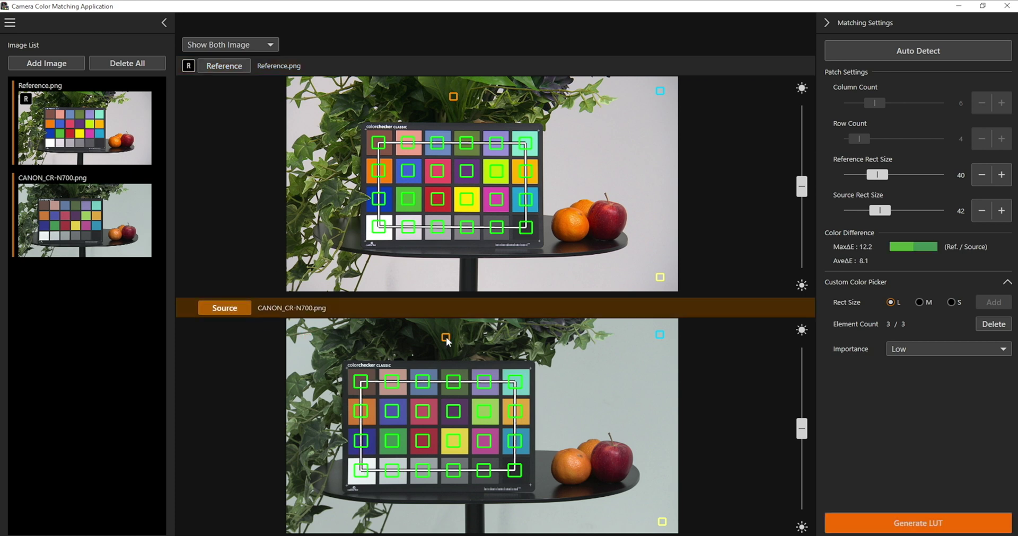
{"action": "left_click", "coordinate": [891, 526]}
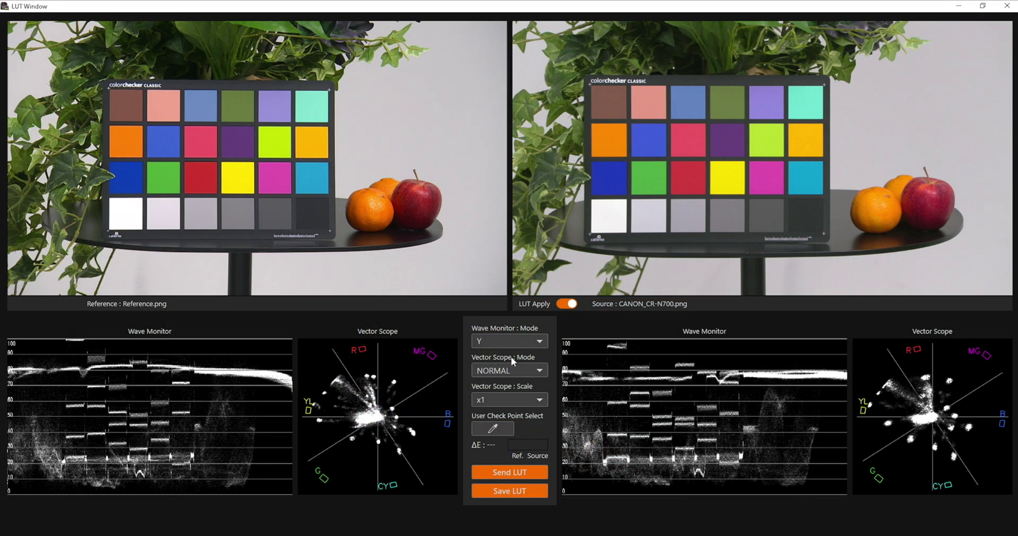
- Search for cameras and set the CR-N700 at 192.168.100.1 as the LUT destination
{"action": "left_click", "coordinate": [510, 476]}
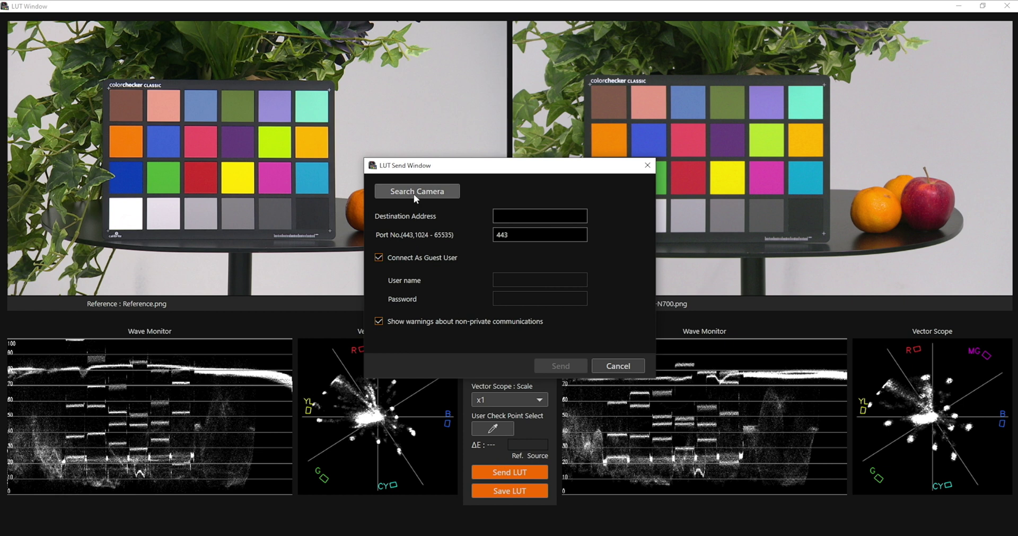
{"action": "left_click", "coordinate": [446, 195]}
{"action": "left_click", "coordinate": [446, 204]}
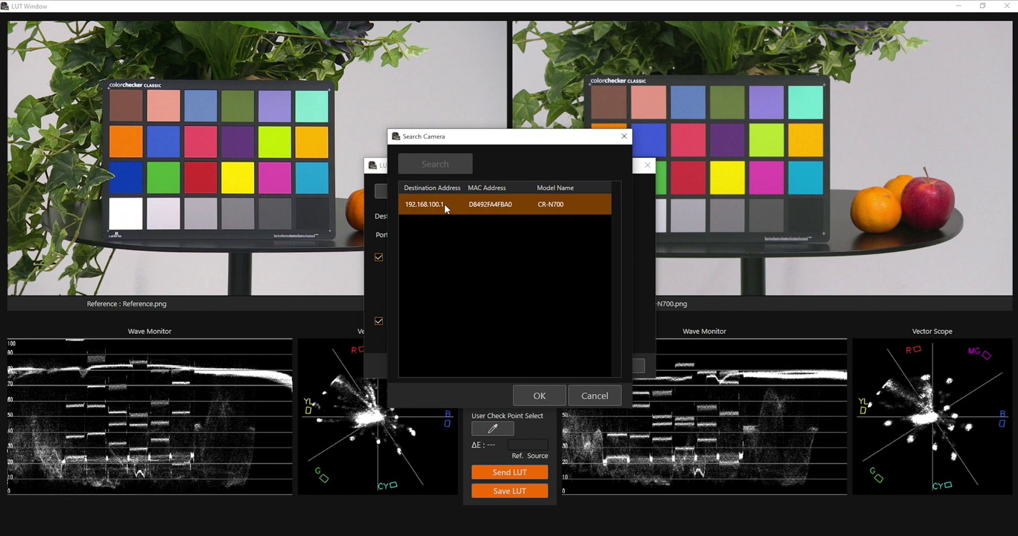
{"action": "left_click", "coordinate": [540, 396]}
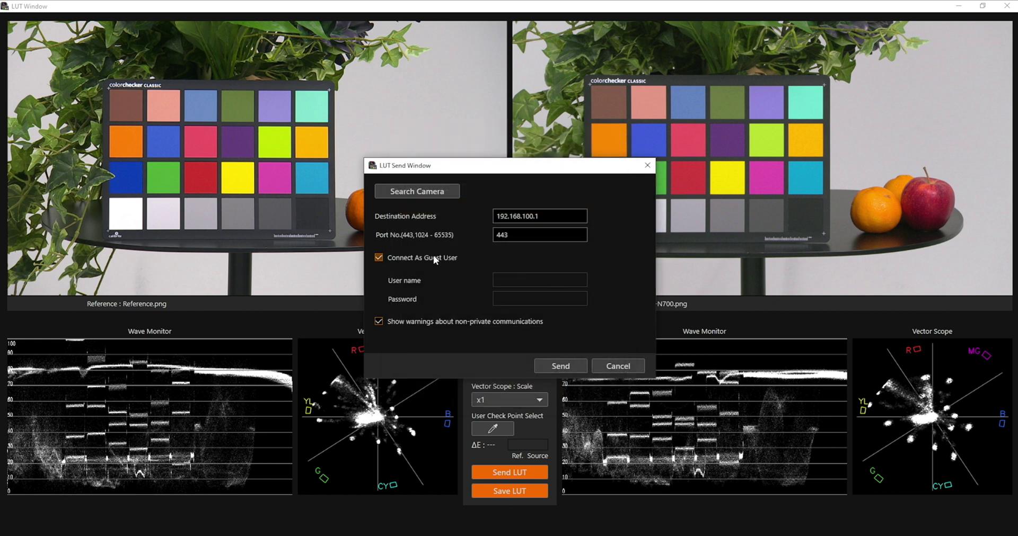
- Send the LUT to the camera and toggle the C11 Look File off and back on
{"action": "left_click", "coordinate": [560, 366]}
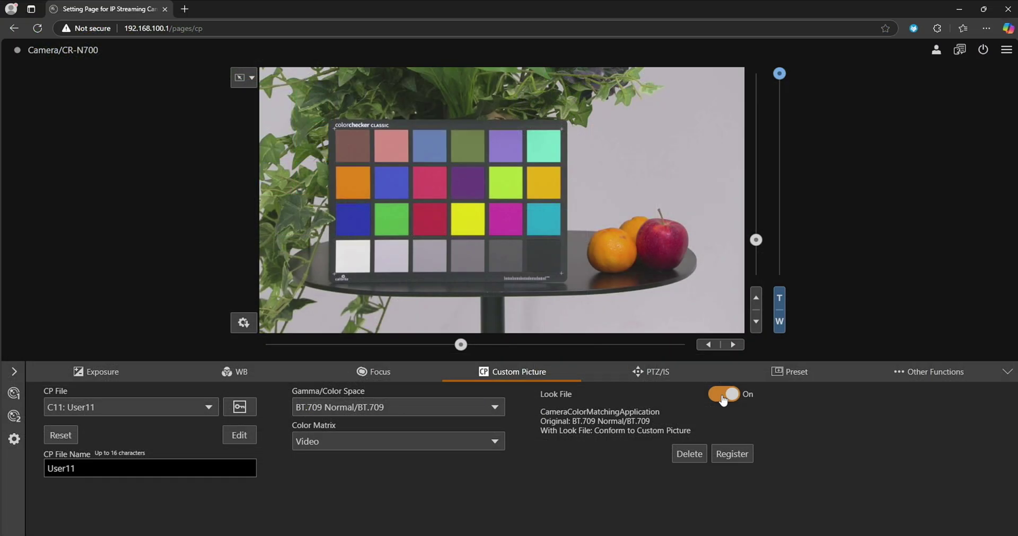
{"action": "left_click", "coordinate": [723, 398]}
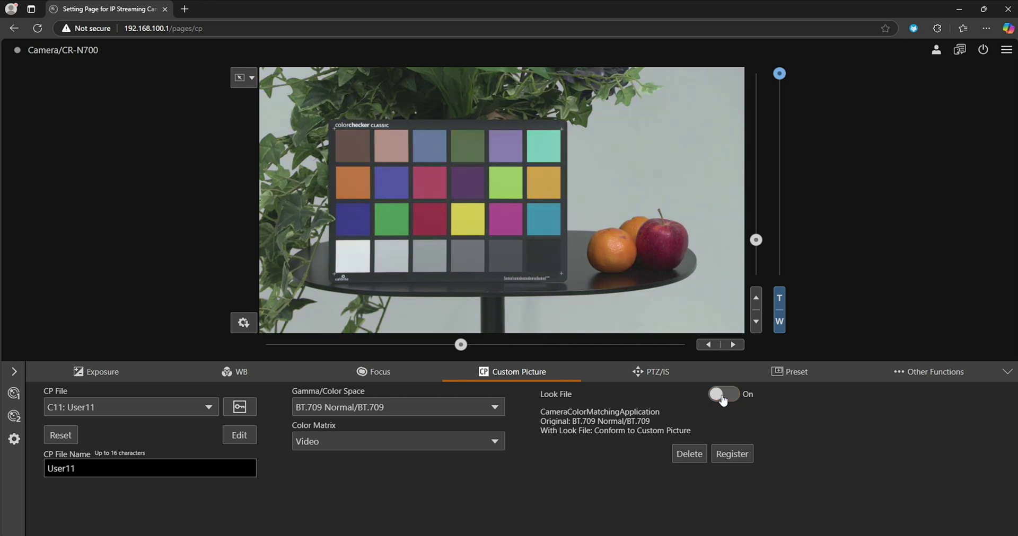
{"action": "left_click", "coordinate": [722, 398]}
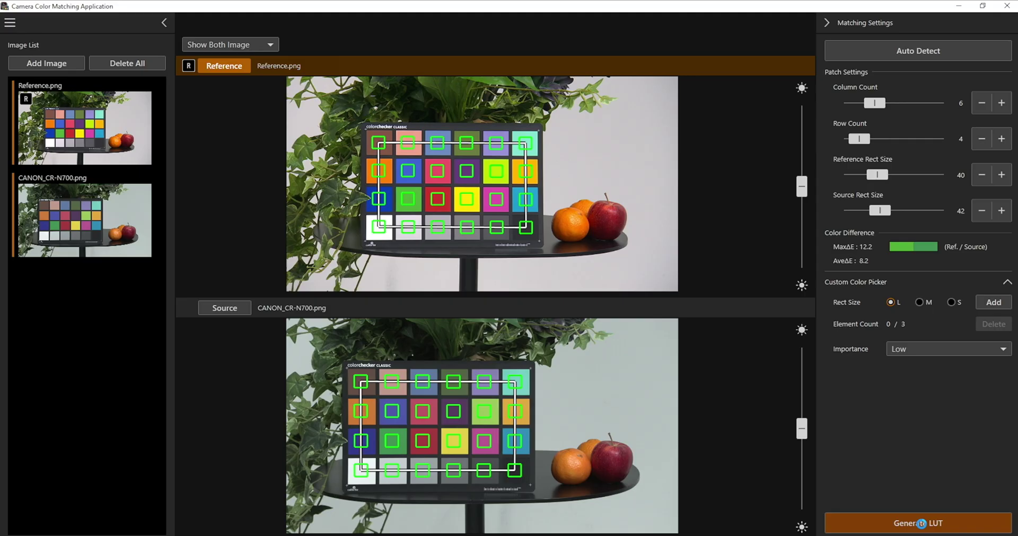
- Regenerate the LUT and view corrected CANON_CR-N700.png beside Reference.png
{"action": "left_click", "coordinate": [921, 523]}
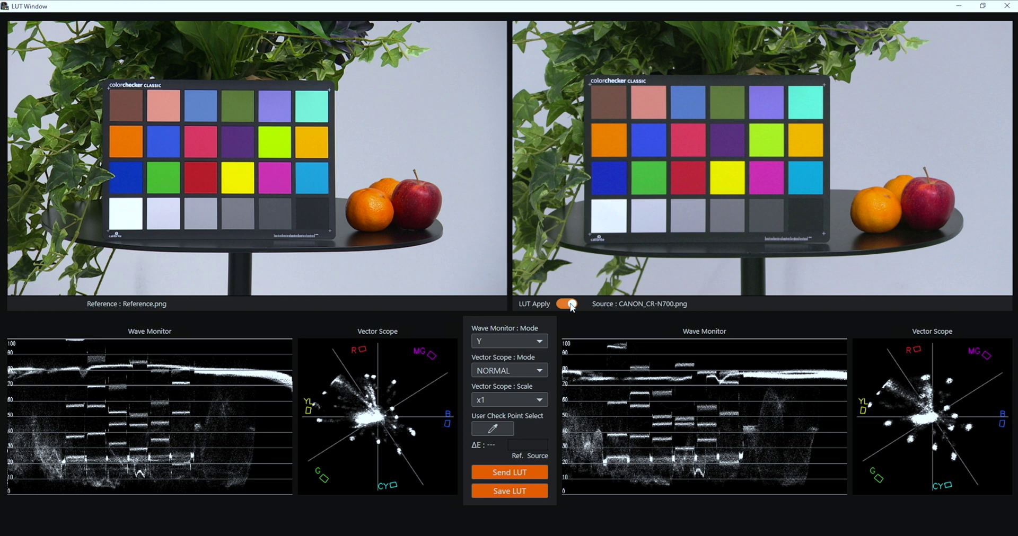